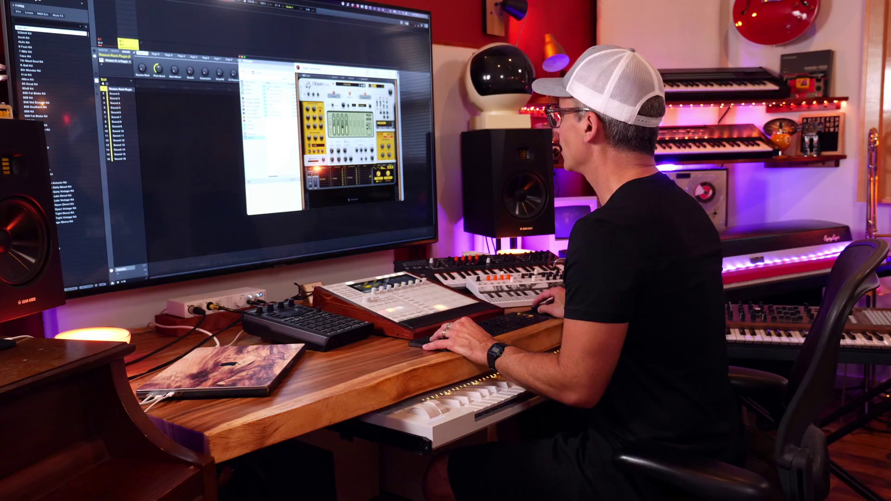
Audition the Bells & Mallets patches one after another, from Ancient Hardwood down to Bell Harp.
{"action": "double_click", "coordinate": [269, 88]}
{"action": "double_click", "coordinate": [274, 88]}
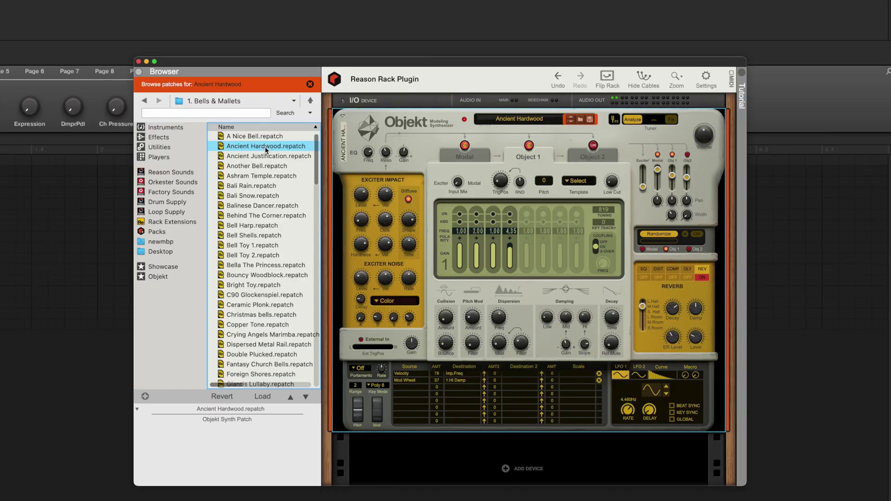
{"action": "key", "text": "Down"}
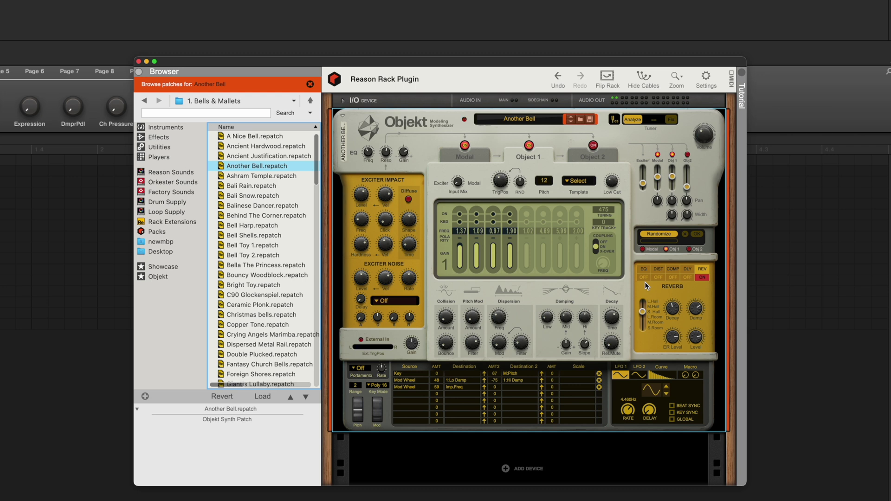
{"action": "key", "text": "Down"}
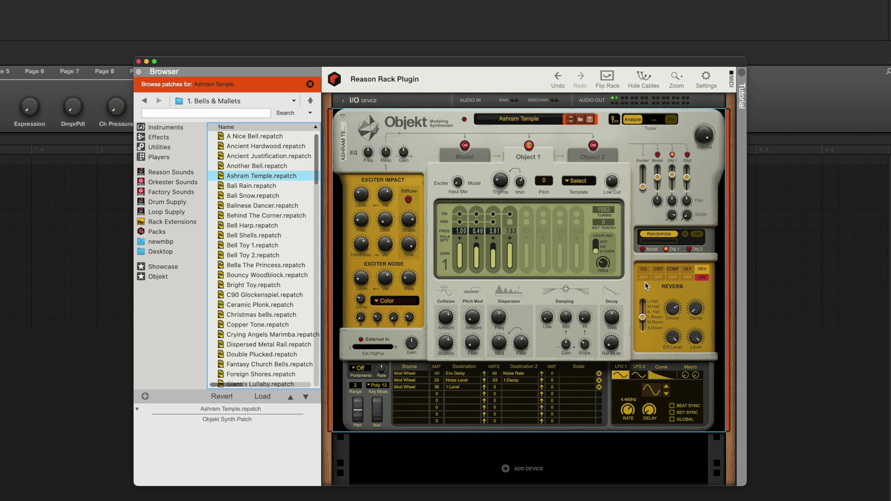
{"action": "key", "text": "Down"}
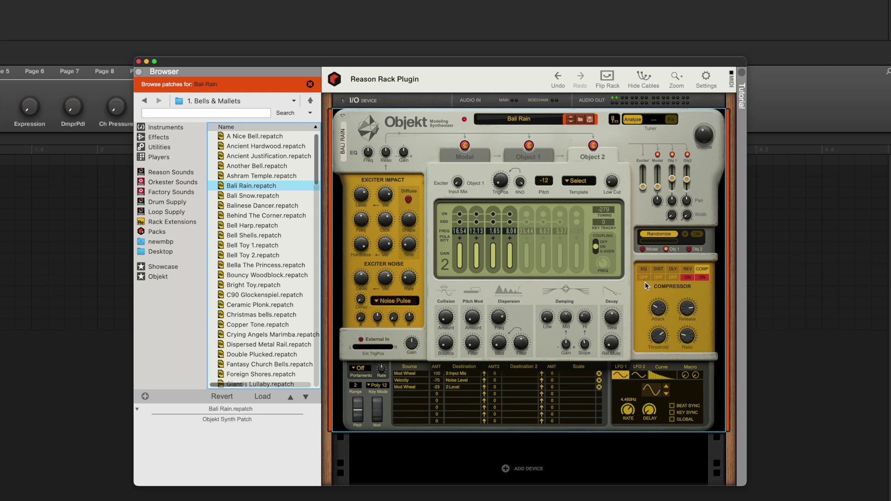
{"action": "key", "text": "Down"}
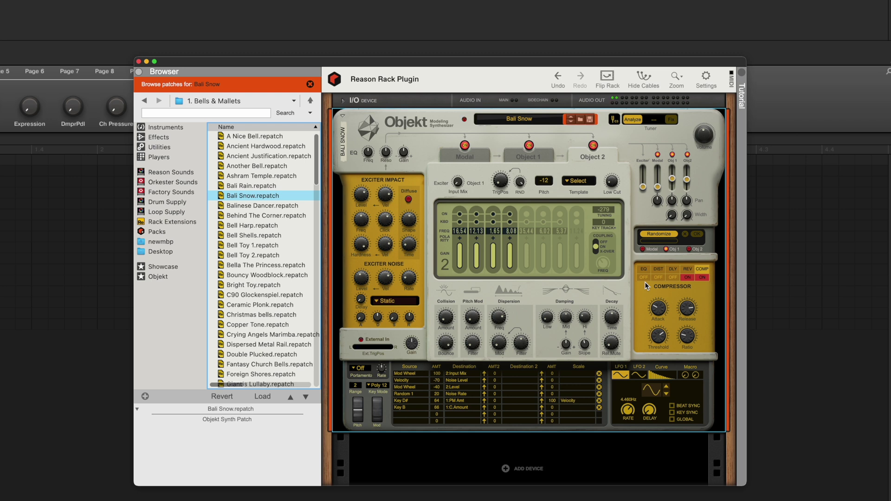
{"action": "key", "text": "Down"}
{"action": "key", "text": "Down"}
{"action": "key", "text": "Down"}
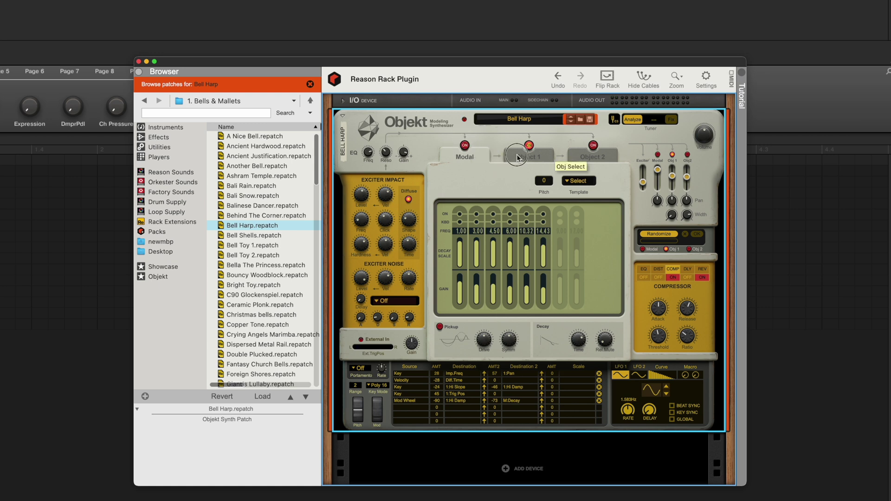
Examine the damping and decay controls of Bell Harp's Object 1, and select the C90 Glockenspiel patch.
{"action": "left_click", "coordinate": [534, 157]}
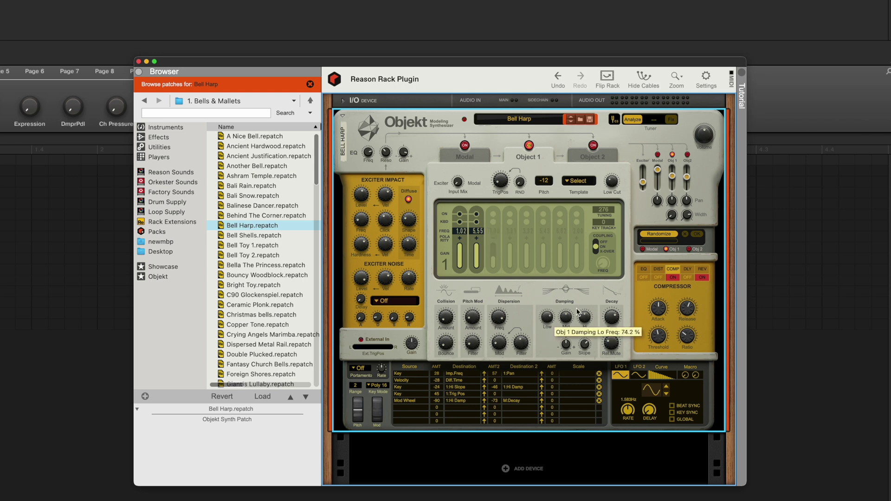
{"action": "left_click_drag", "start_coordinate": [550, 318], "coordinate": [549, 346]}
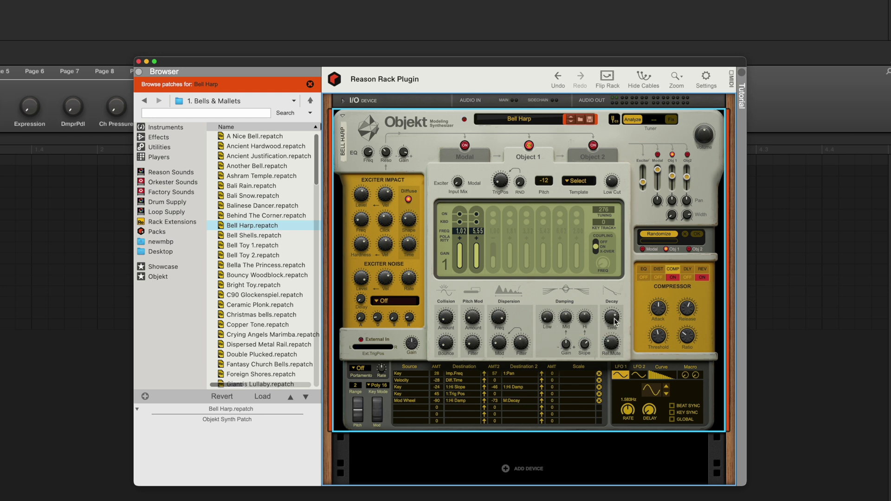
{"action": "mouse_move", "coordinate": [615, 321]}
{"action": "left_click", "coordinate": [274, 294]}
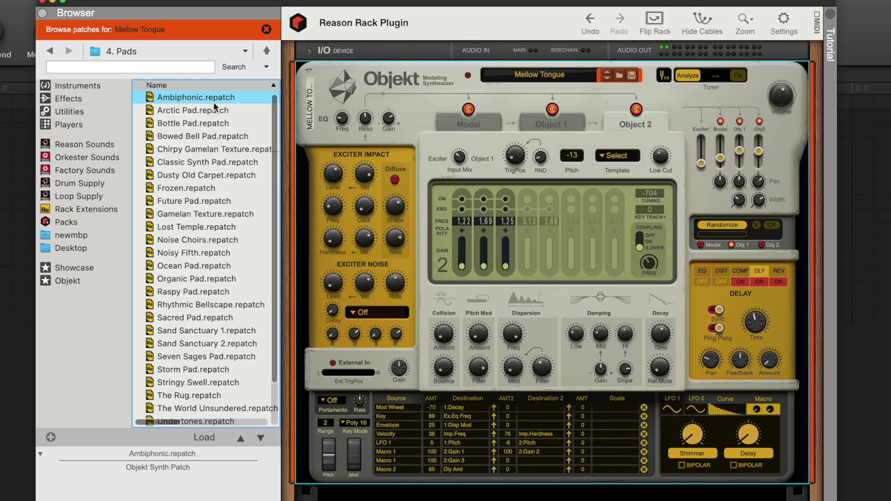
Audition the Ambiphonic and Arctic Pad patches from the Pads folder and show Arctic Pad's Object 1 settings.
{"action": "double_click", "coordinate": [201, 98]}
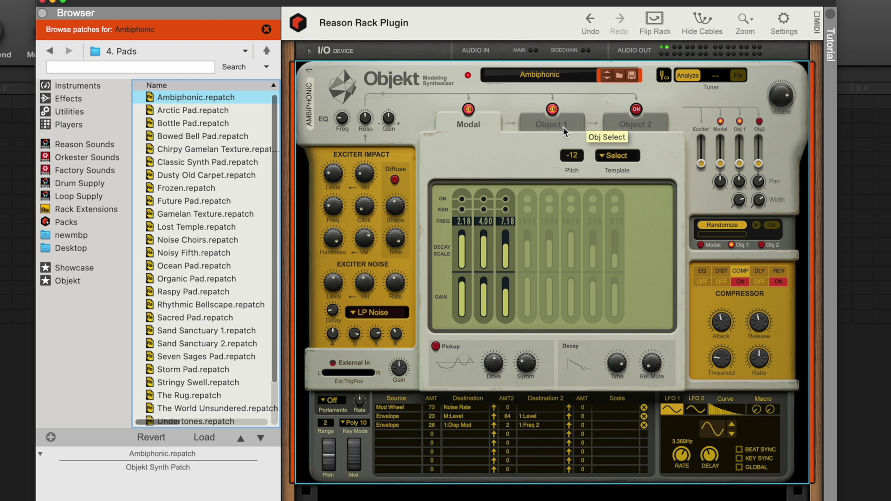
{"action": "key", "text": "Down"}
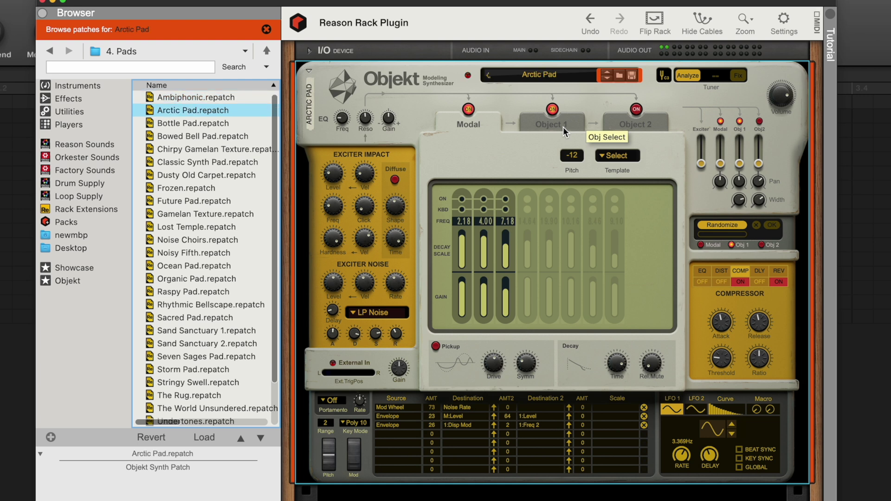
{"action": "left_click", "coordinate": [565, 132]}
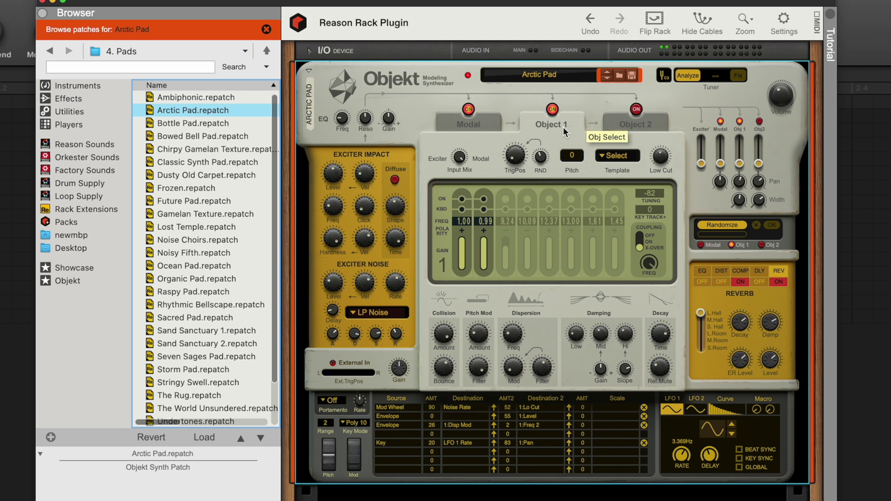
Step onward through the Pads patches from Bottle Pad and load Organic Pad.
{"action": "key", "text": "Down"}
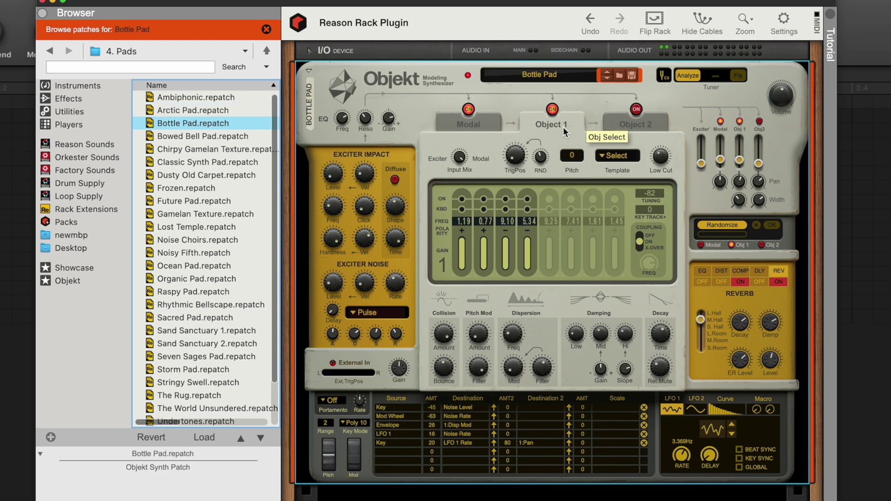
{"action": "key", "text": "Down"}
{"action": "key", "text": "Down"}
{"action": "key", "text": "Down"}
{"action": "key", "text": "Down"}
{"action": "key", "text": "Down"}
{"action": "key", "text": "Down"}
{"action": "key", "text": "Down"}
{"action": "key", "text": "Down"}
{"action": "key", "text": "Down"}
{"action": "key", "text": "Down"}
{"action": "key", "text": "Down"}
{"action": "key", "text": "Down"}
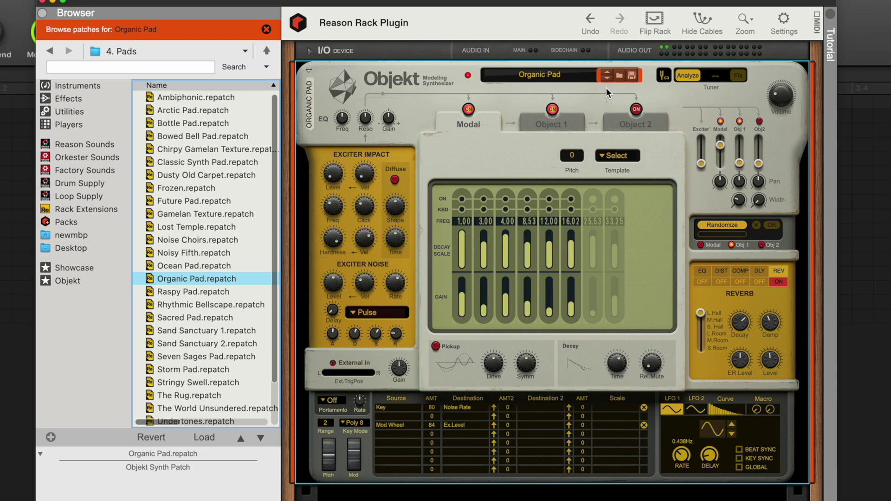
{"action": "left_click", "coordinate": [608, 93]}
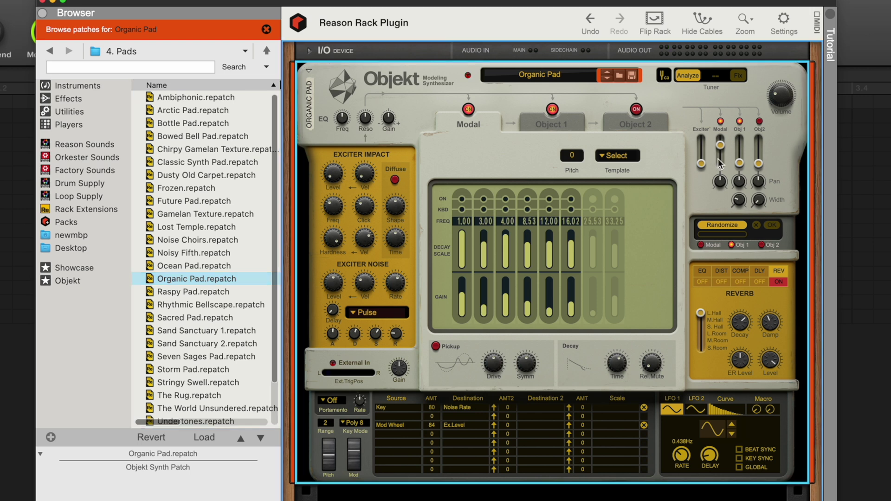
Raise the exciter's mix level to match the modal level and set Object 1's mix level to about -9.7 dB.
{"action": "left_click_drag", "start_coordinate": [702, 163], "coordinate": [704, 150]}
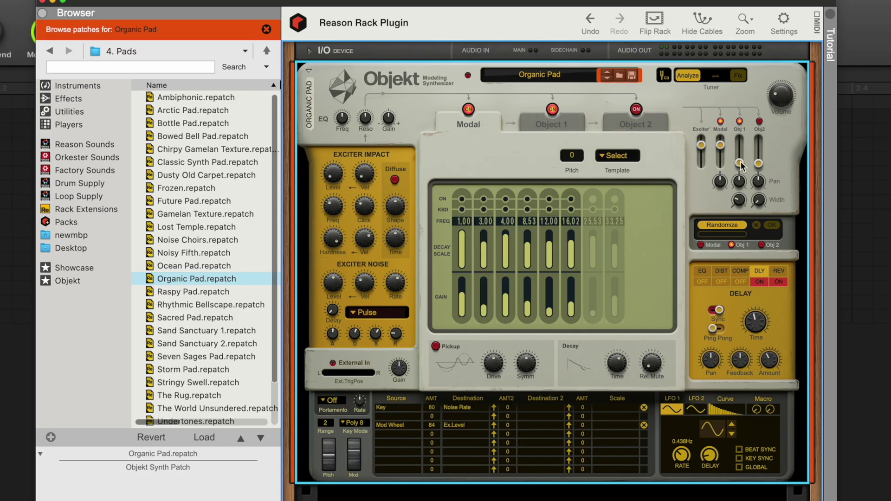
{"action": "left_click_drag", "start_coordinate": [741, 166], "coordinate": [740, 159]}
{"action": "mouse_move", "coordinate": [737, 159]}
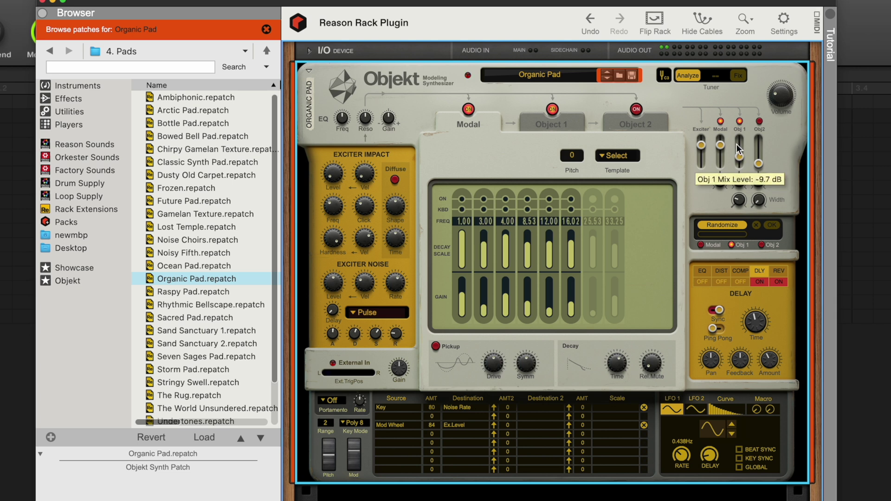
Change the Mod Wheel's first modulation destination to Object 1's Mix Level.
{"action": "left_click", "coordinate": [467, 431]}
{"action": "mouse_move", "coordinate": [500, 447]}
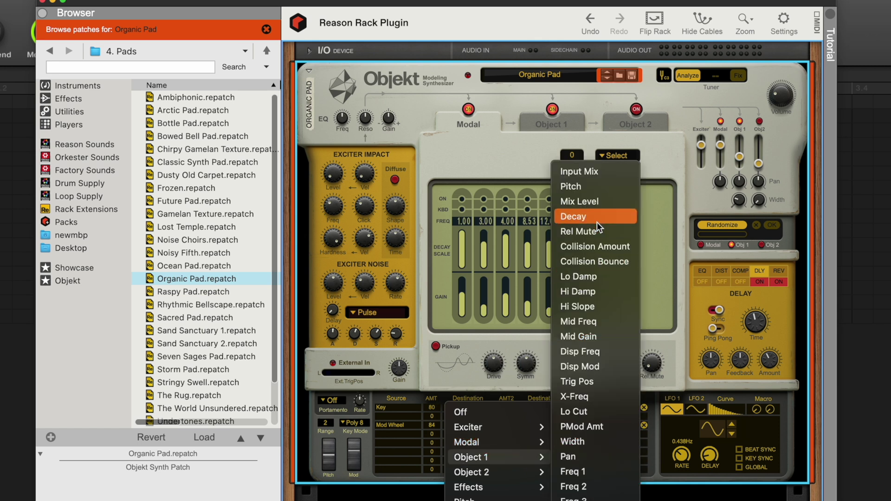
{"action": "left_click", "coordinate": [595, 205]}
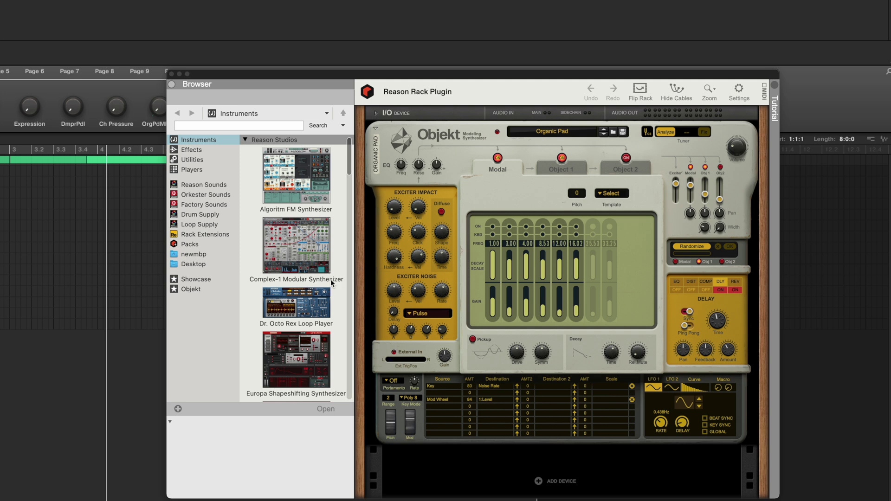
Open the 4. Pads folder in the Objekt patch library.
{"action": "left_click", "coordinate": [194, 289]}
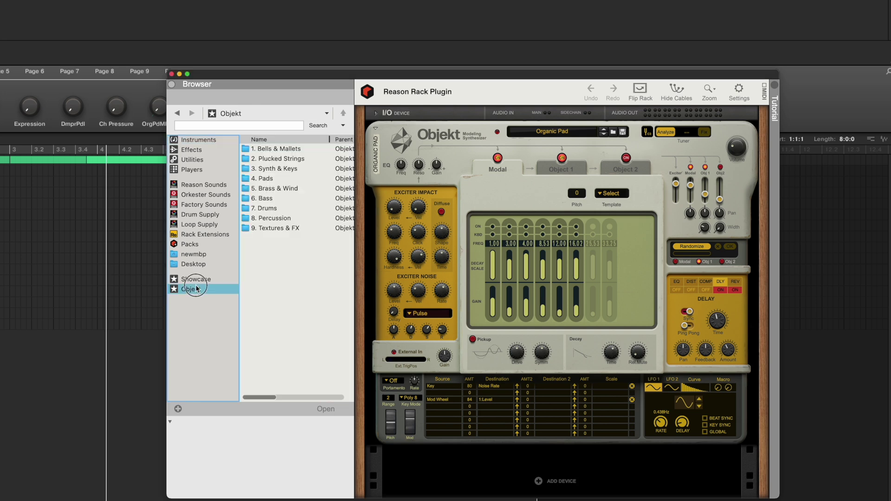
{"action": "double_click", "coordinate": [270, 180]}
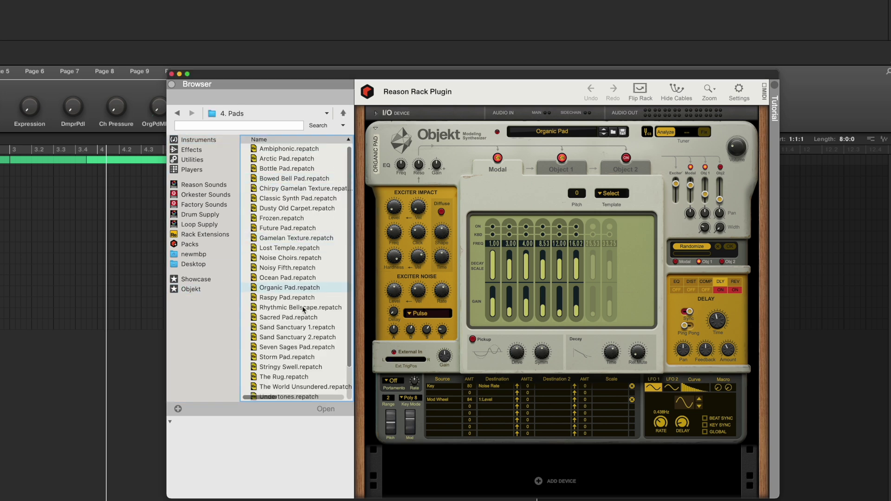